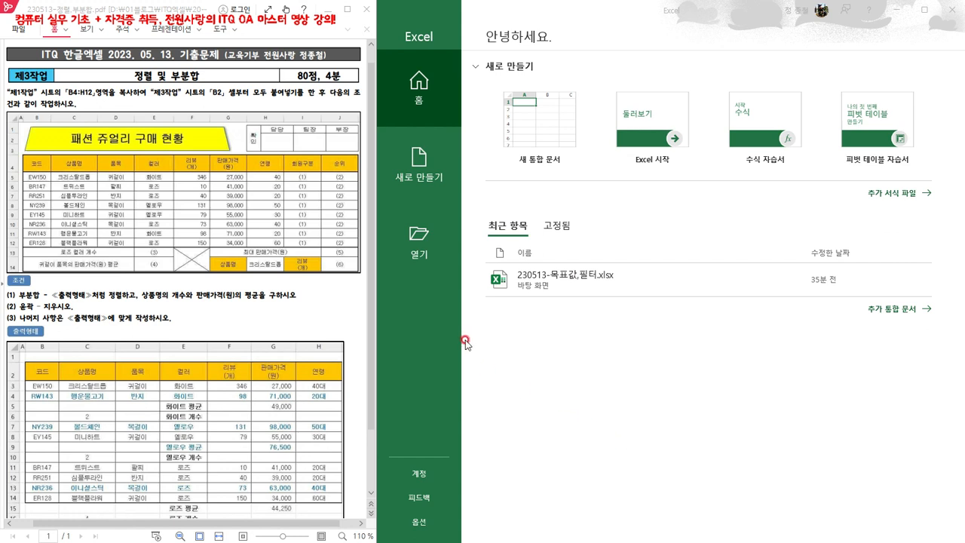
# Open the workbook 230513-목표값,필터.xlsx from the desktop (바탕 화면) folder.
pyautogui.click(417, 242)
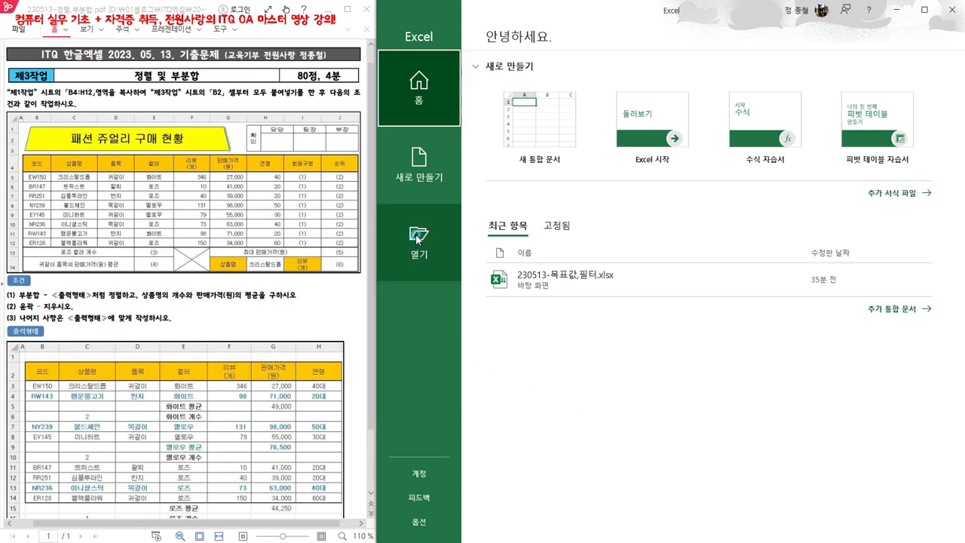
pyautogui.click(417, 240)
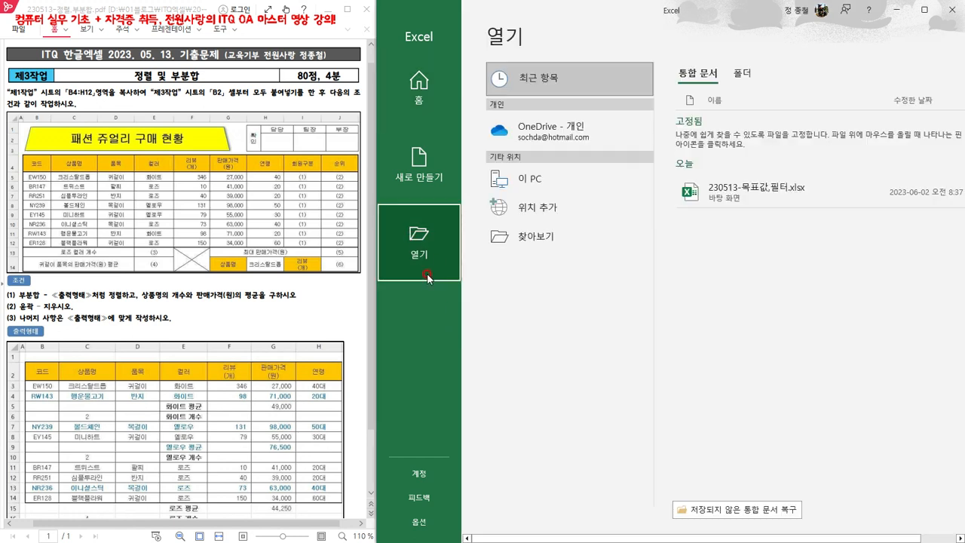
pyautogui.click(537, 240)
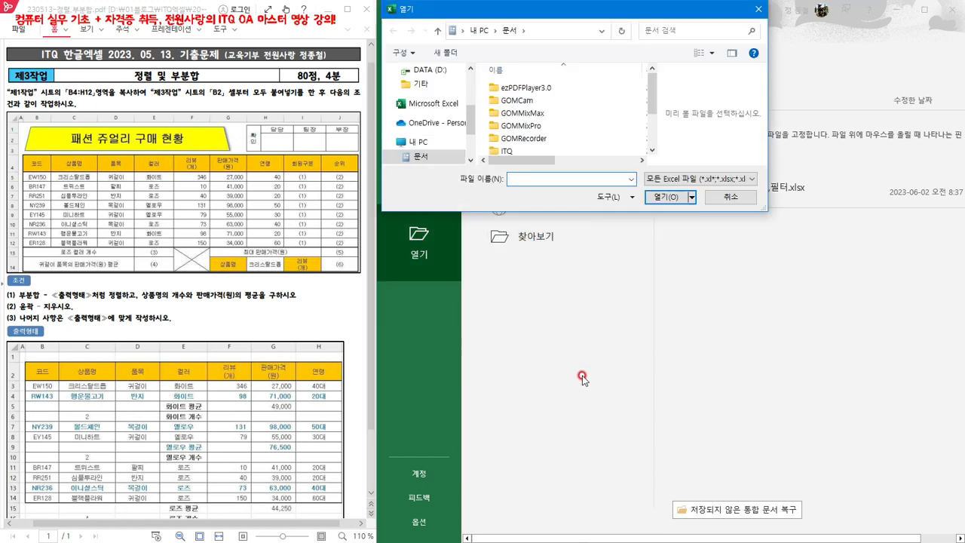
pyautogui.scroll(1, 431, 89)
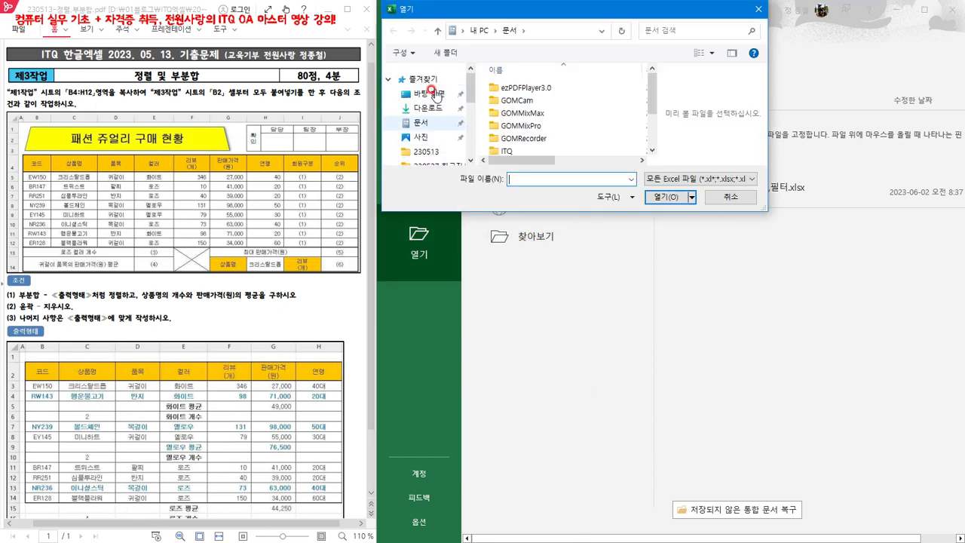
pyautogui.click(428, 93)
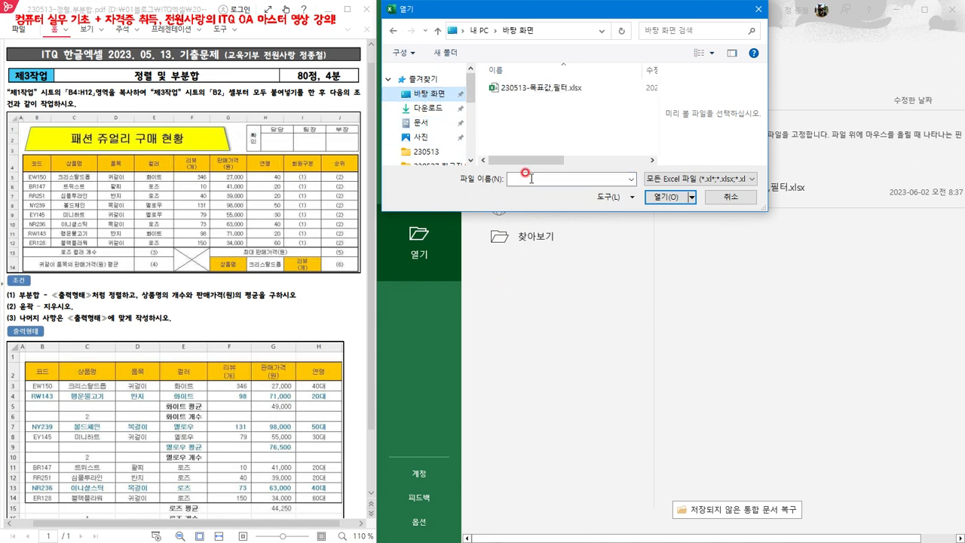
pyautogui.click(556, 89)
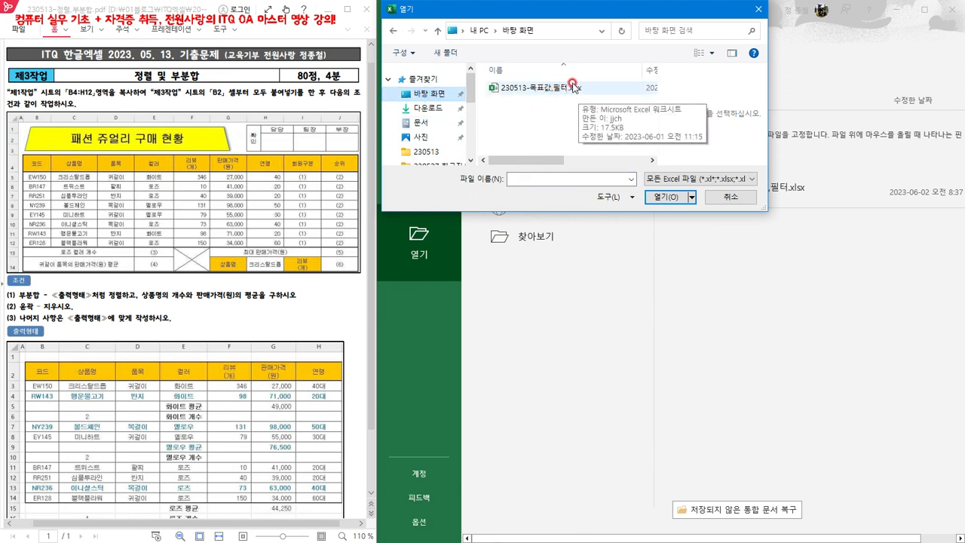
pyautogui.click(555, 89)
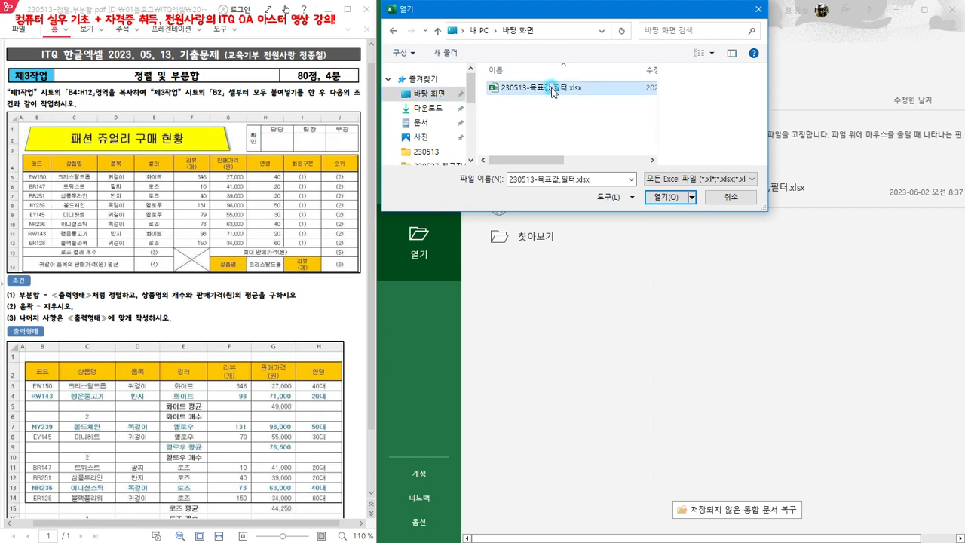
pyautogui.click(666, 197)
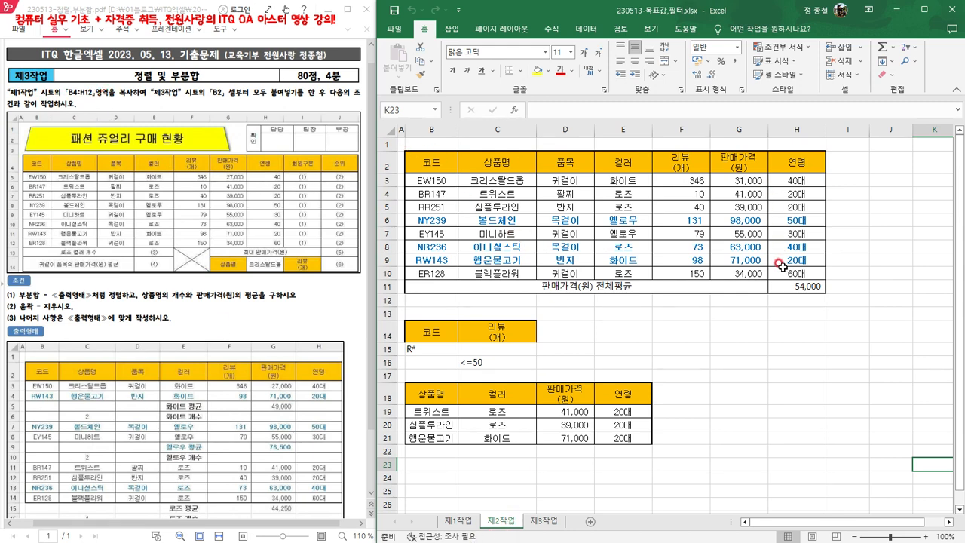
# Copy B4:H12 from the 제1작업 sheet and paste it at B2 of the 제3작업 sheet, keeping the source column widths.
pyautogui.click(457, 521)
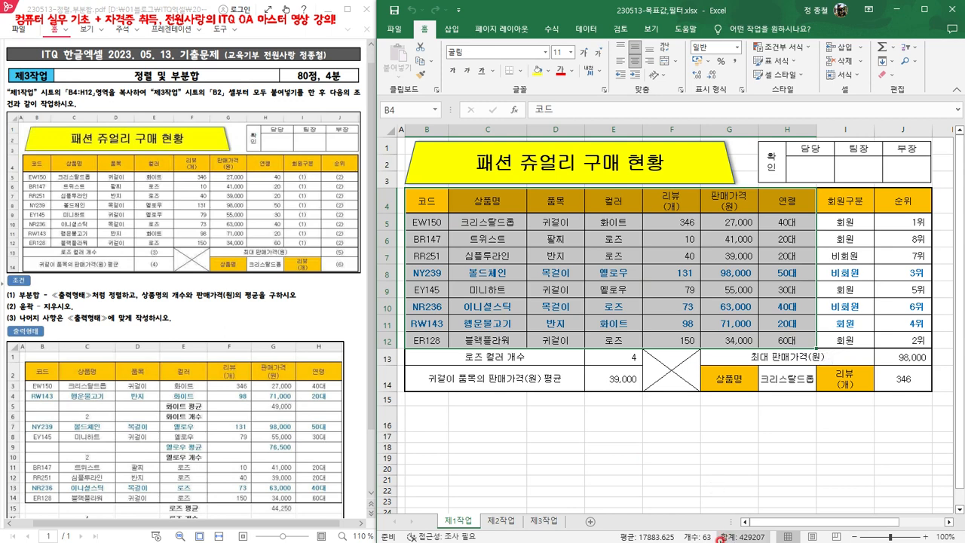
pyautogui.hotkey('ctrl', 'c')
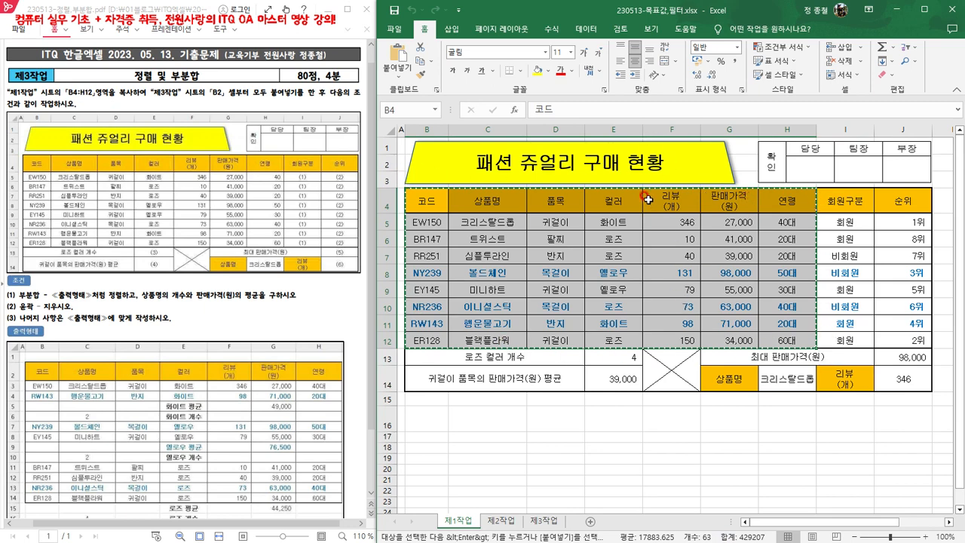
pyautogui.click(545, 522)
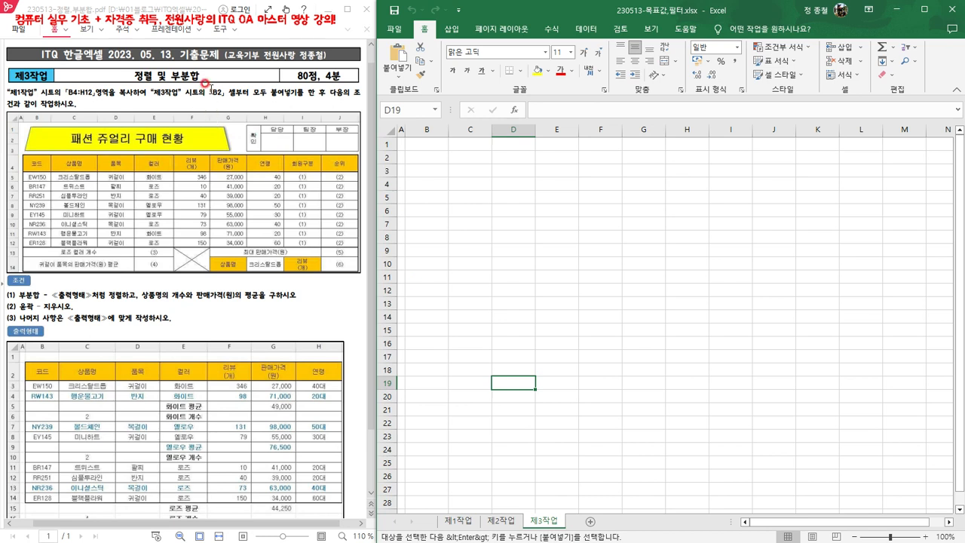
pyautogui.click(426, 155)
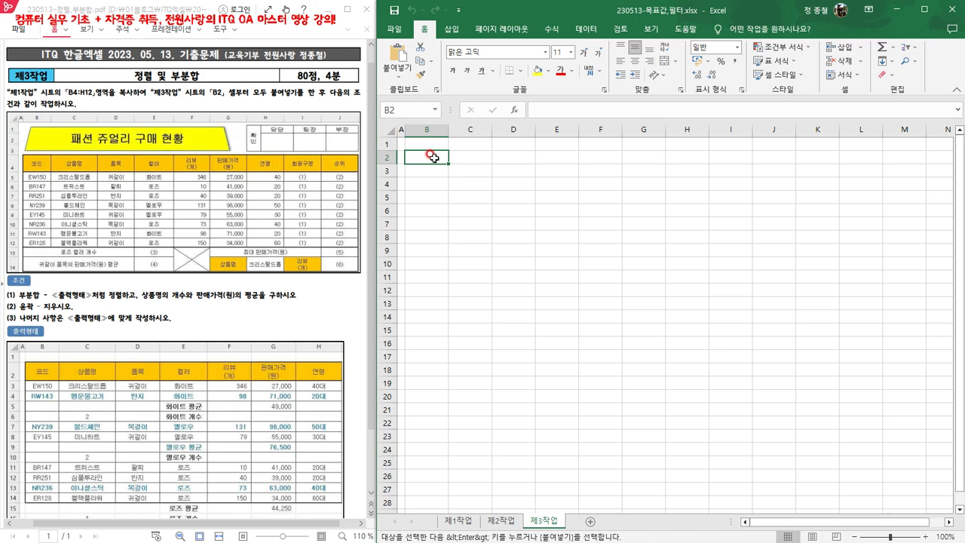
pyautogui.click(501, 520)
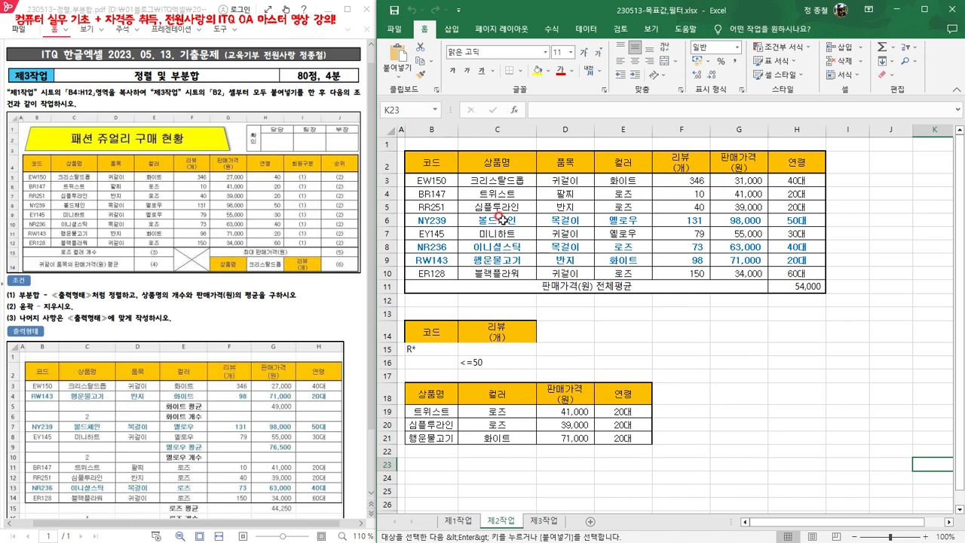
pyautogui.click(544, 521)
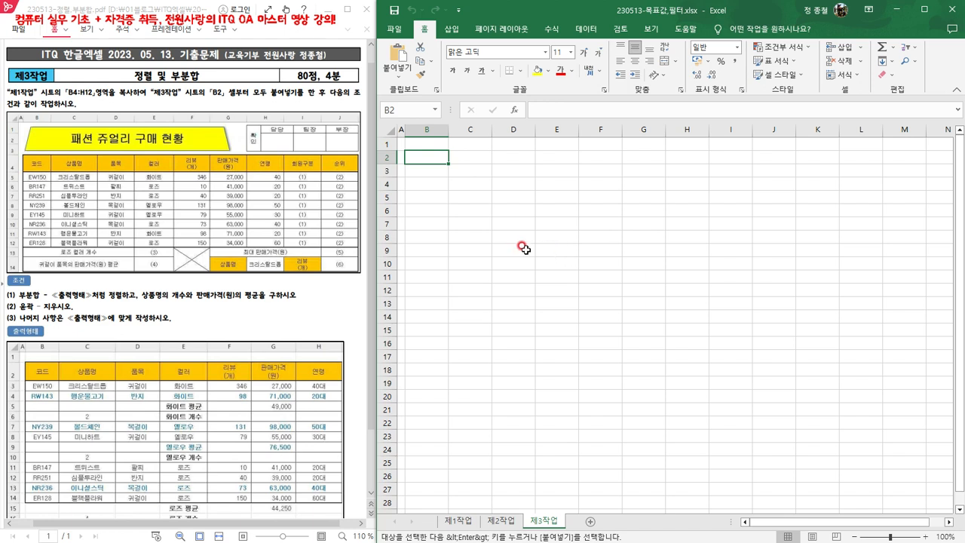
pyautogui.rightClick(427, 157)
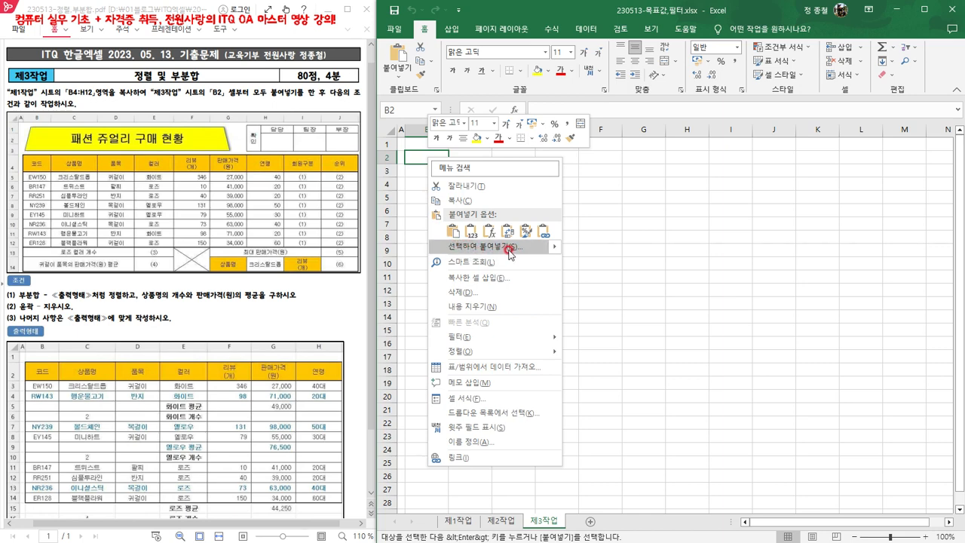
pyautogui.click(451, 233)
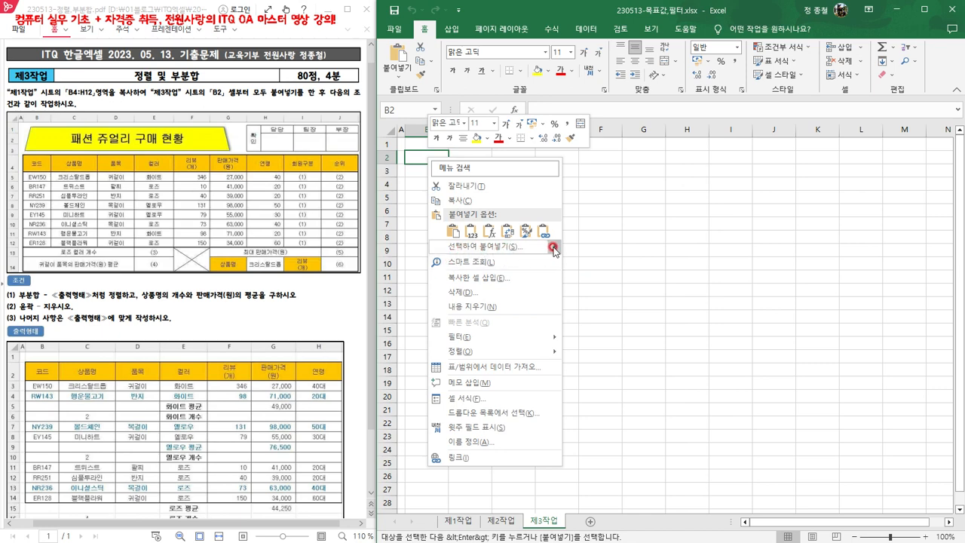
pyautogui.moveTo(556, 250)
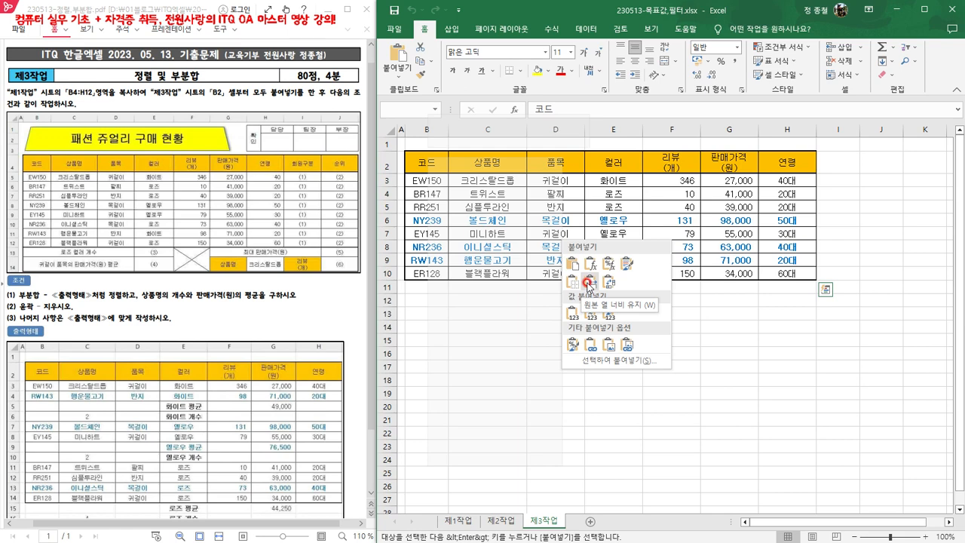
pyautogui.click(588, 283)
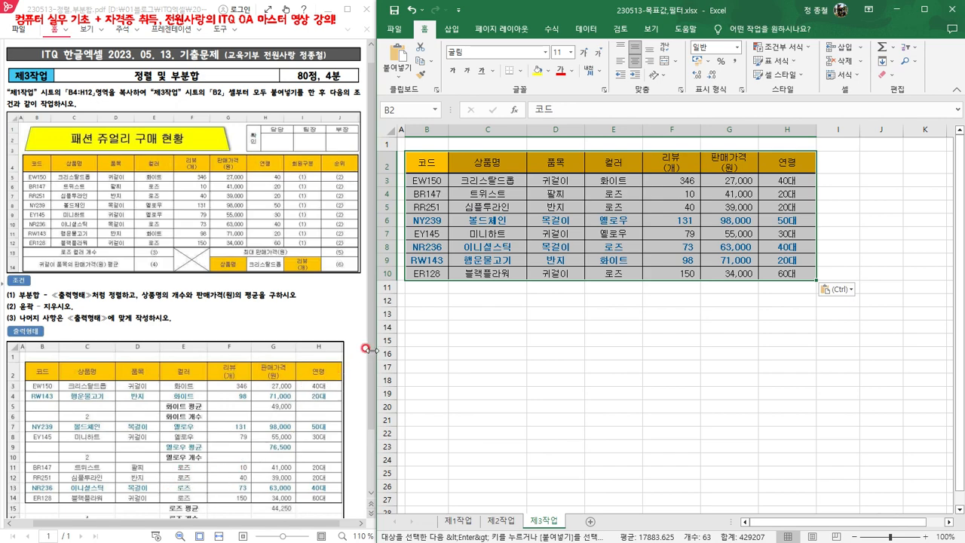
# Sort the pasted table on the 제3작업 sheet by 컬러 cell values in descending order (내림차순).
pyautogui.moveTo(369, 344); pyautogui.dragTo(368, 394)
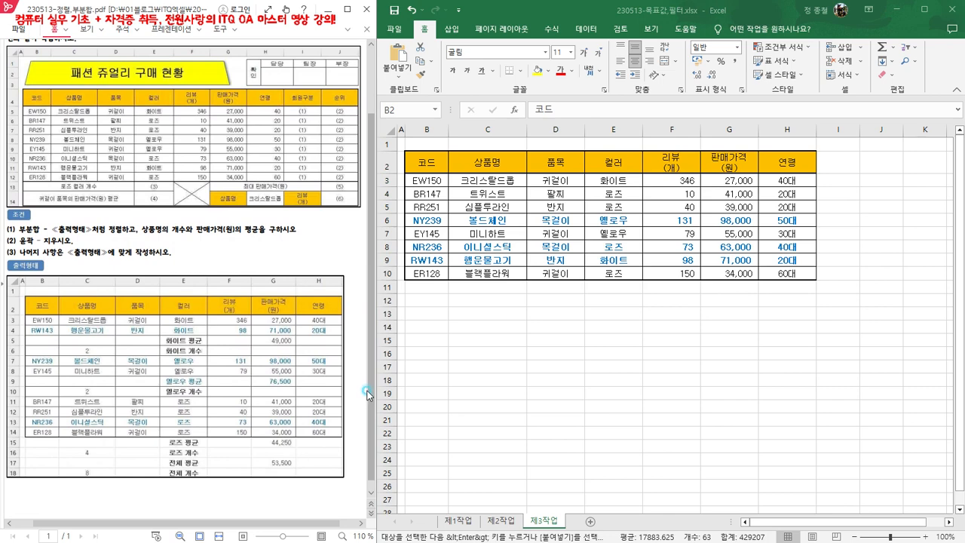
pyautogui.click(593, 20)
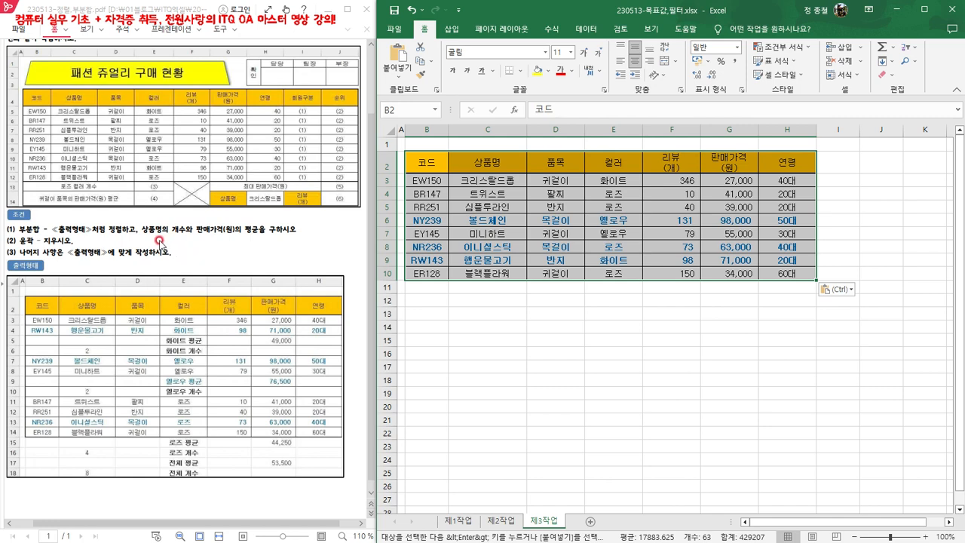
pyautogui.click(588, 29)
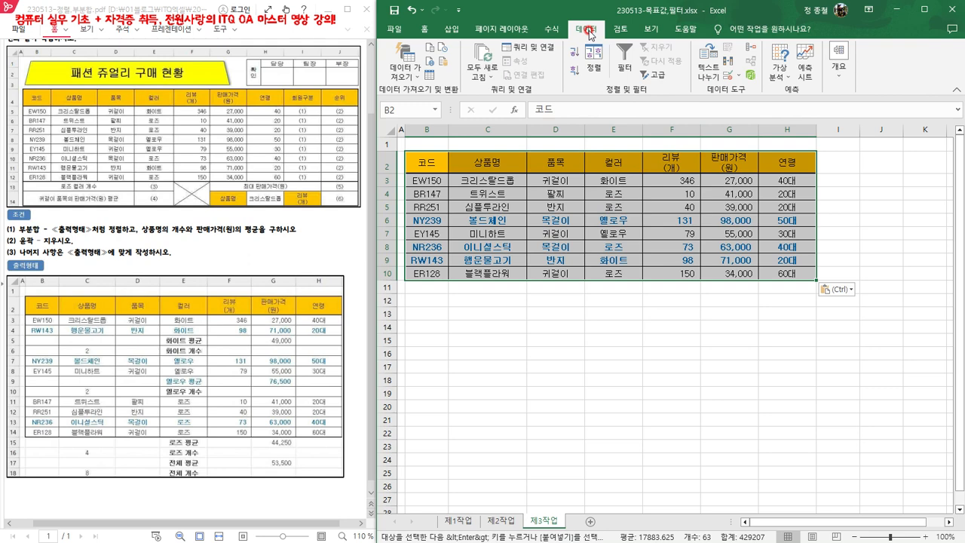
pyautogui.click(590, 59)
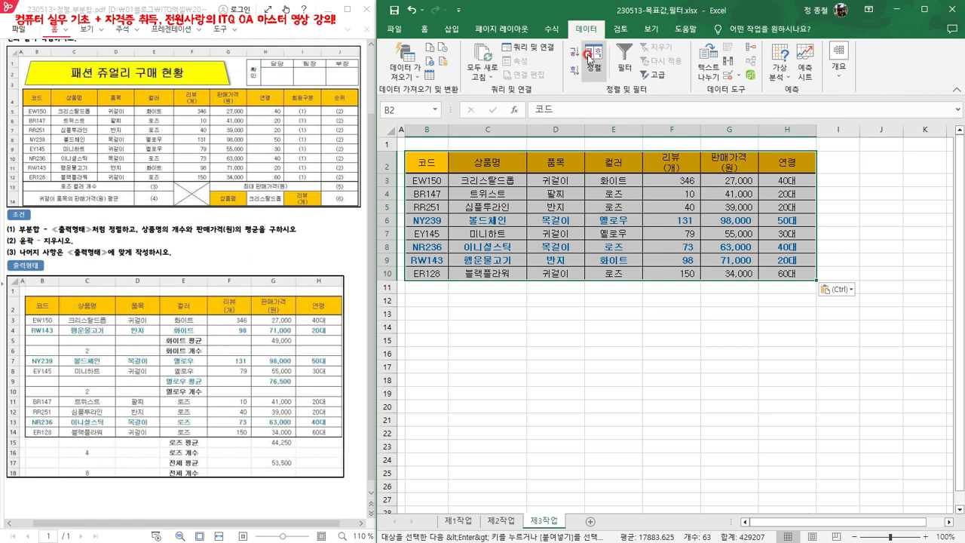
pyautogui.click(592, 56)
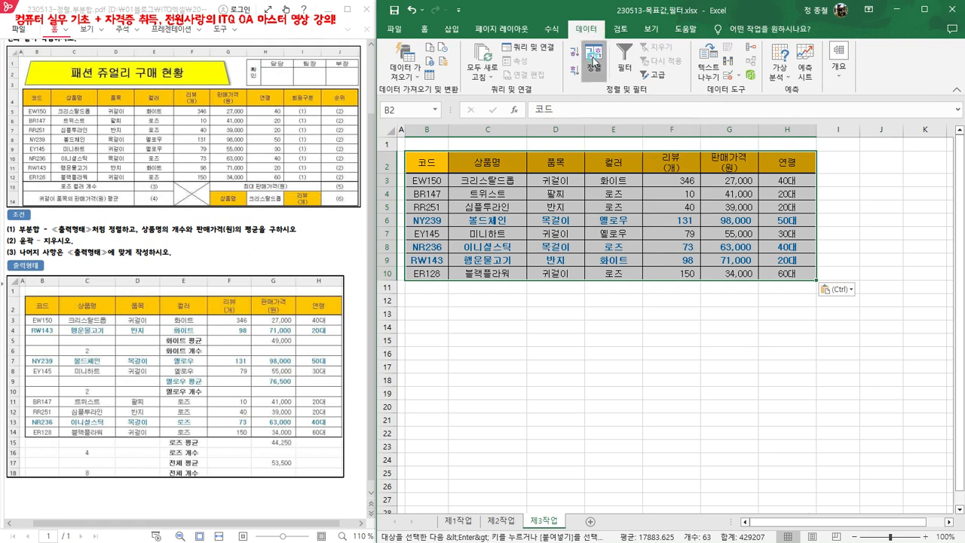
pyautogui.moveTo(758, 167); pyautogui.dragTo(504, 300)
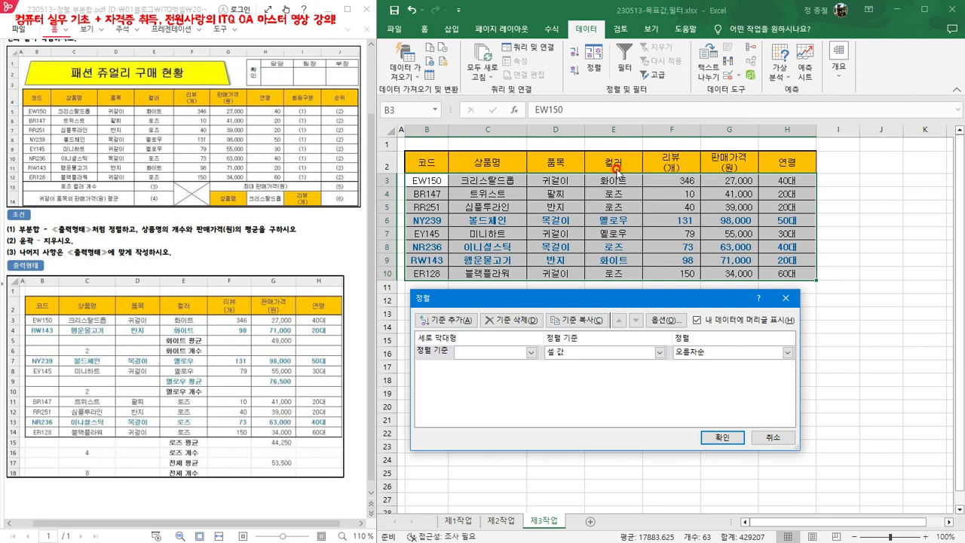
pyautogui.click(532, 352)
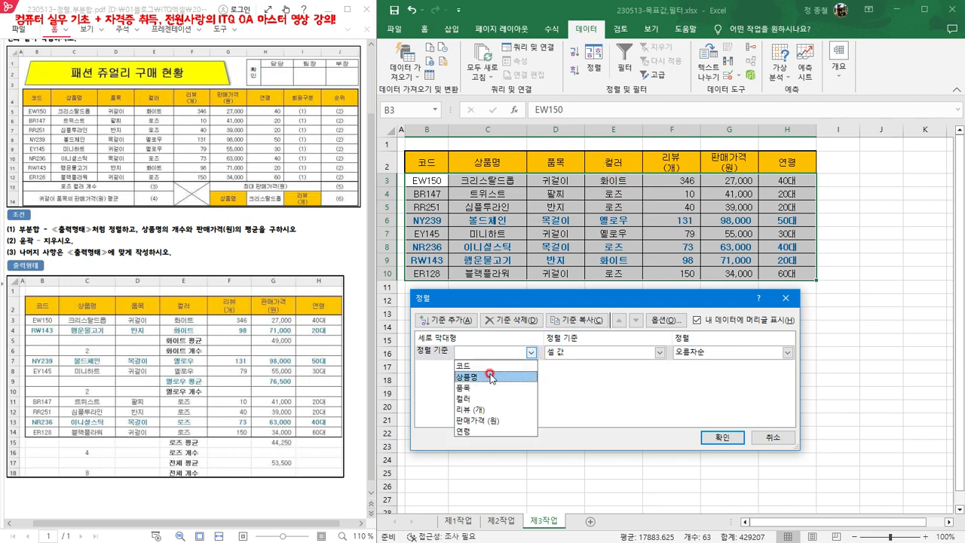
pyautogui.click(488, 398)
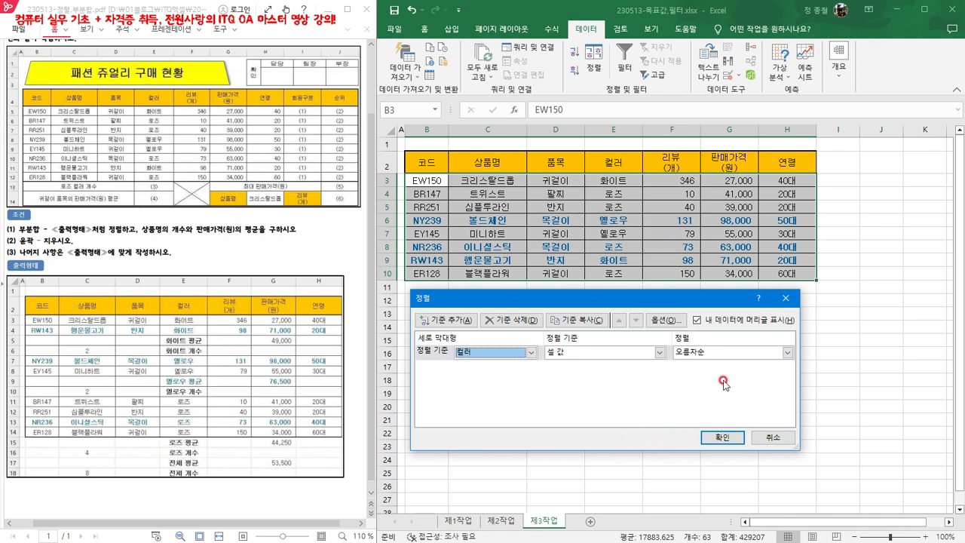
pyautogui.click(788, 352)
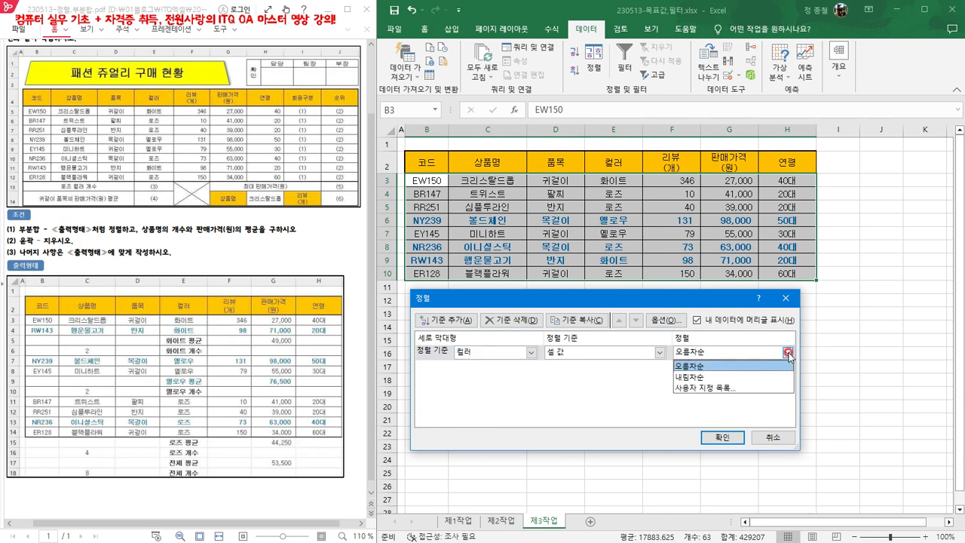
pyautogui.click(704, 377)
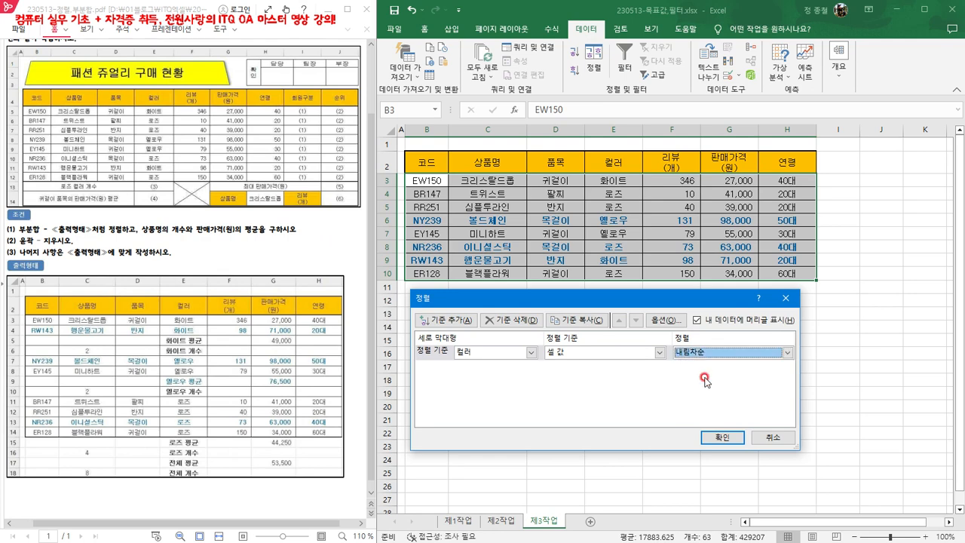
pyautogui.click(722, 437)
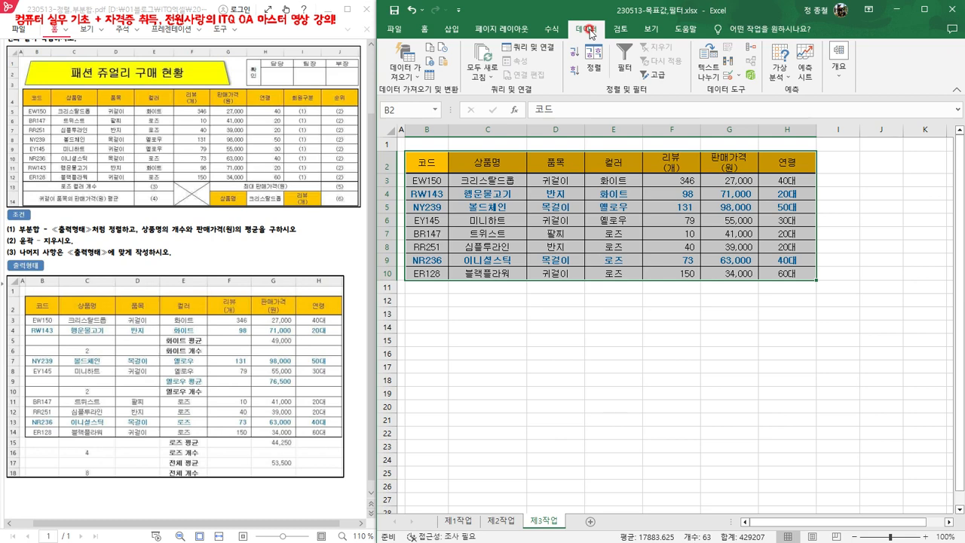
# Add subtotals grouped by 컬러 to the sorted table, using the 개수 function on 상품명 only, with 연령 excluded.
pyautogui.click(841, 76)
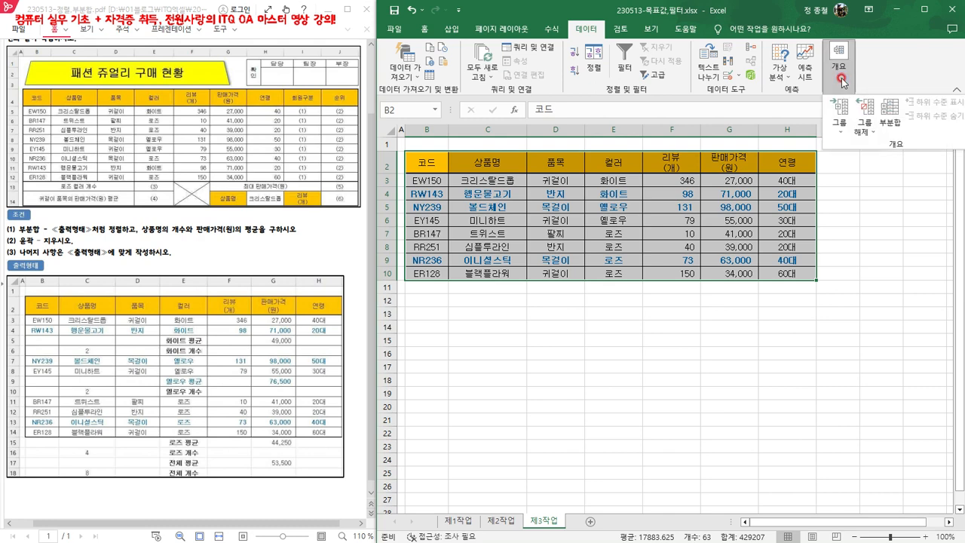
pyautogui.click(890, 113)
pyautogui.moveTo(584, 264); pyautogui.dragTo(834, 219)
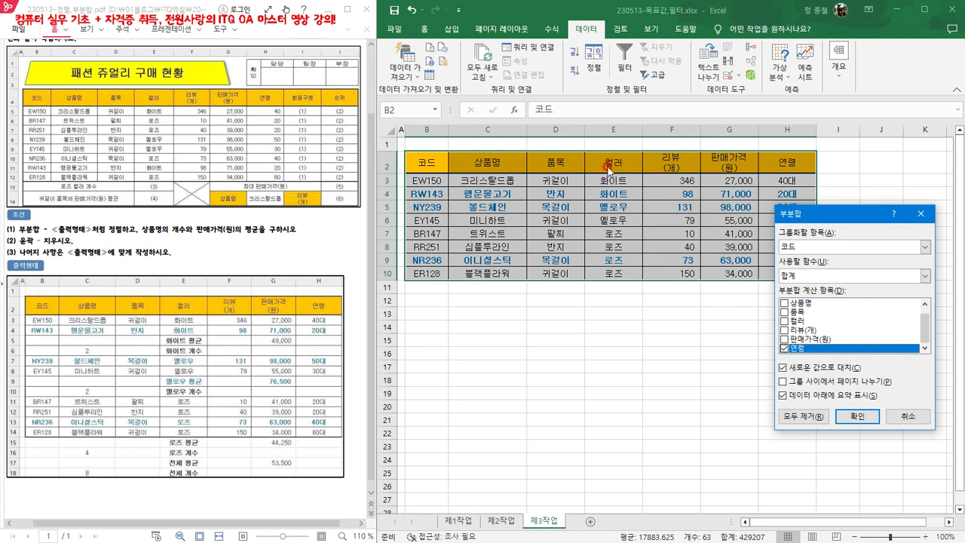
pyautogui.click(924, 247)
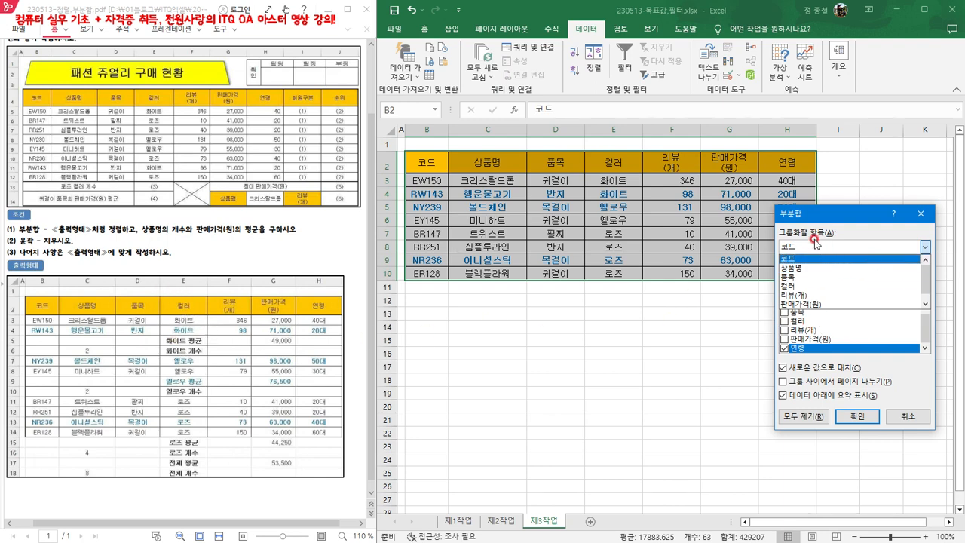
pyautogui.click(811, 287)
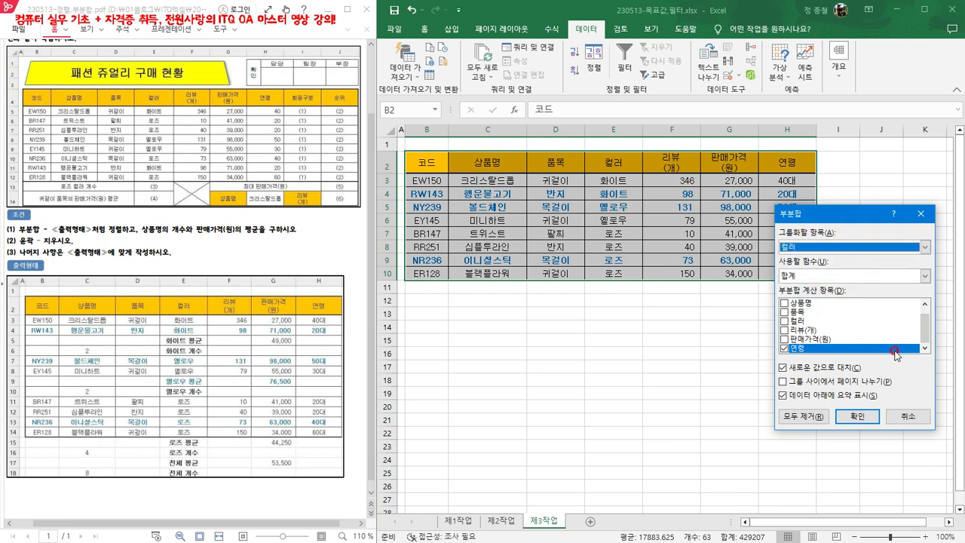
pyautogui.click(785, 349)
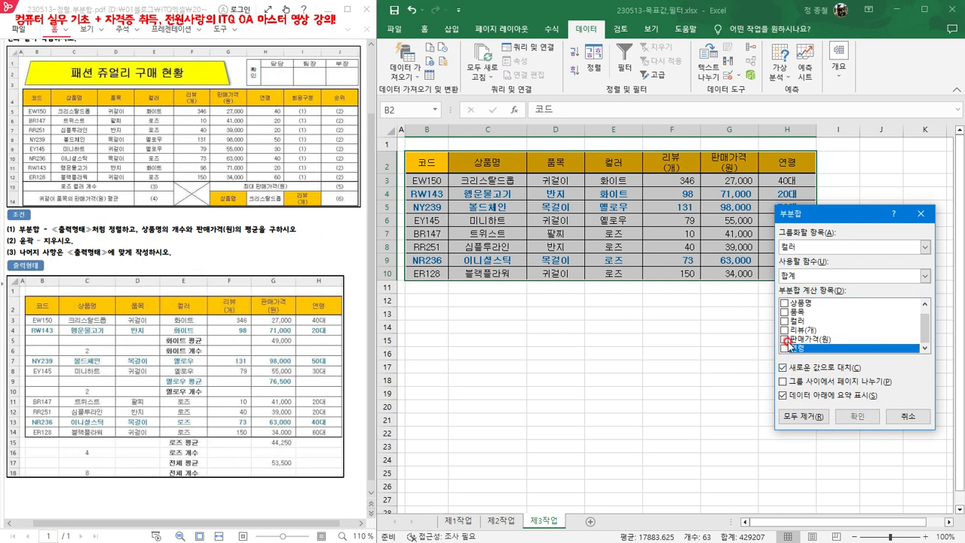
pyautogui.click(785, 302)
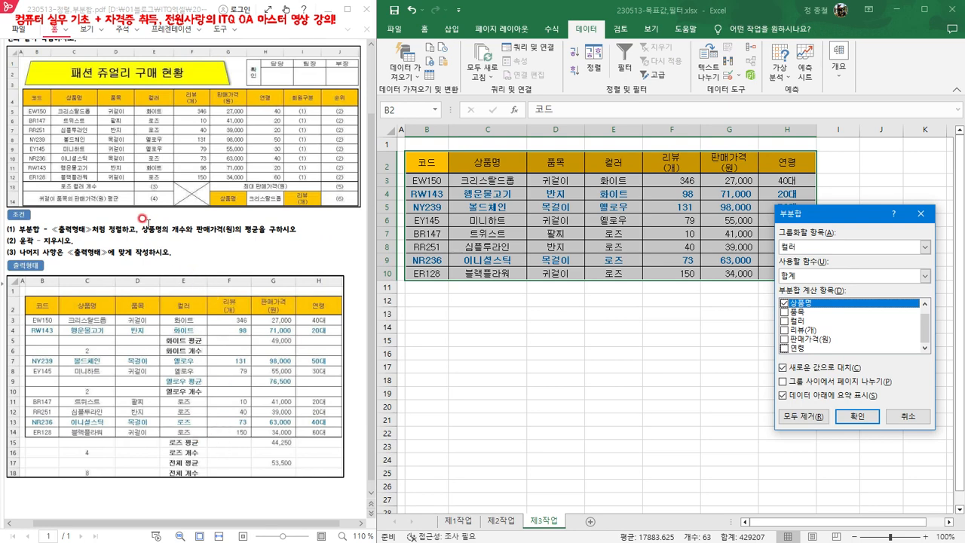
pyautogui.click(809, 276)
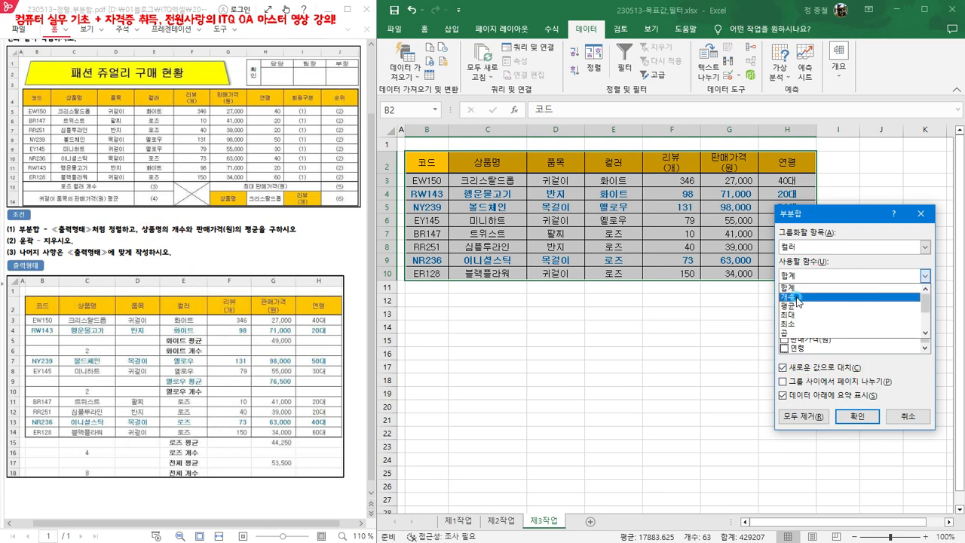
pyautogui.click(801, 297)
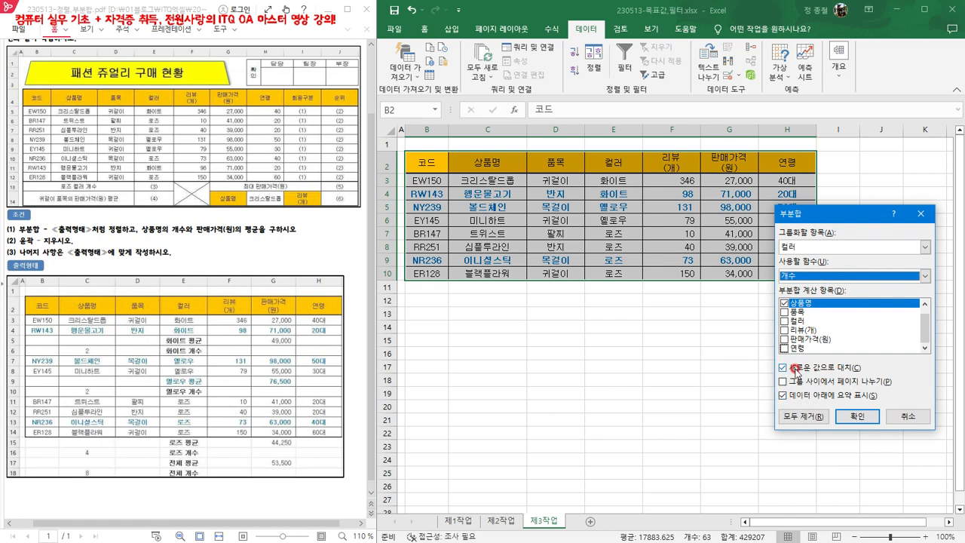
pyautogui.click(859, 417)
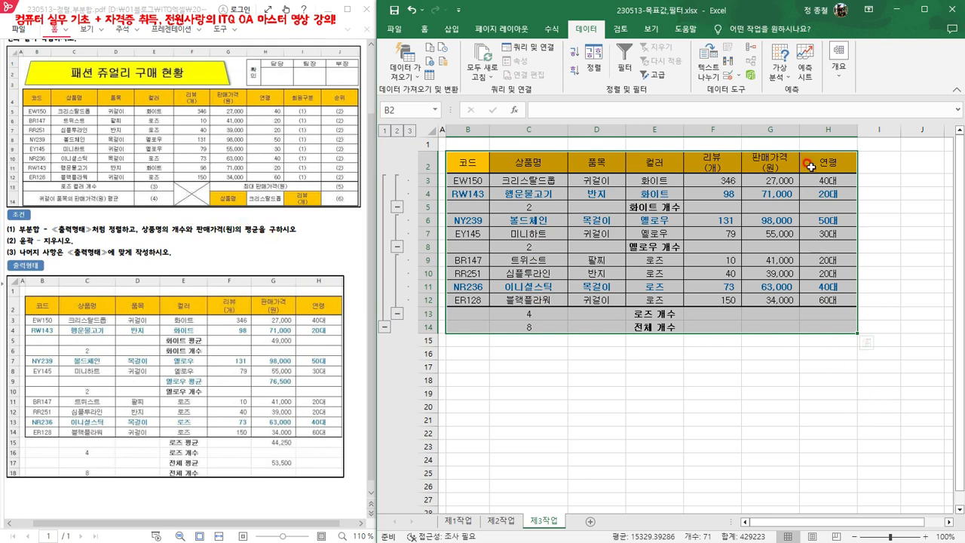
# Add a second subtotal by 컬러 using 평균 on 판매가격(원) only, without replacing the existing subtotals (새로운 값으로 대치 off).
pyautogui.click(841, 79)
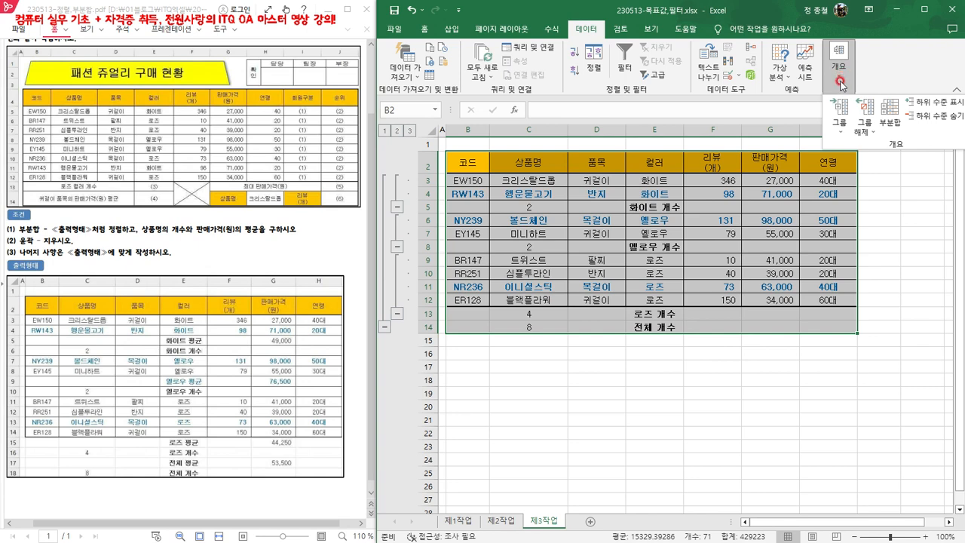
pyautogui.click(895, 102)
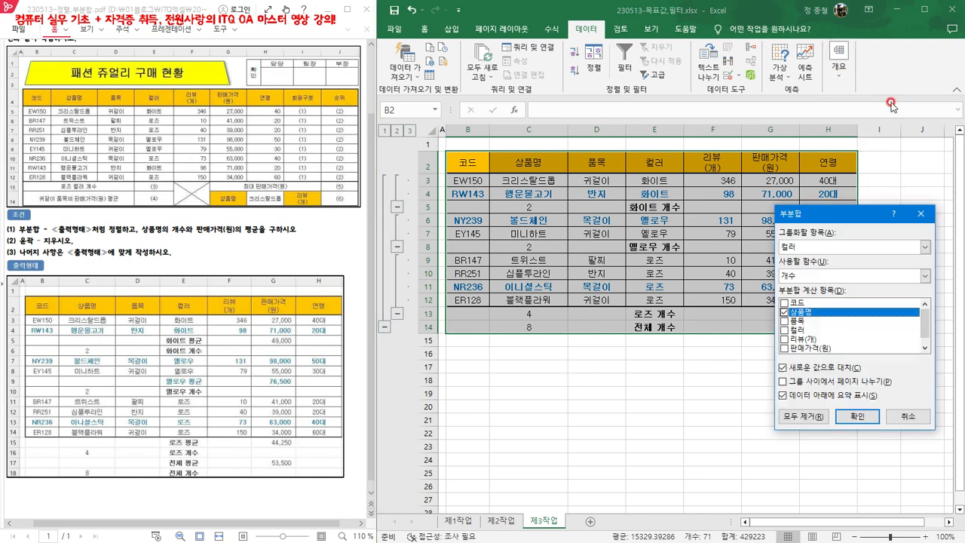
pyautogui.click(864, 412)
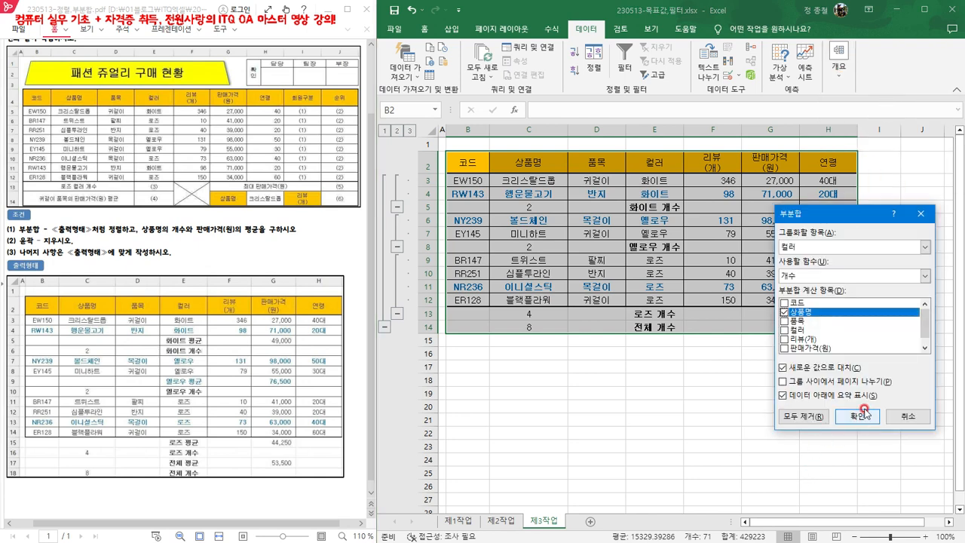
pyautogui.click(921, 247)
pyautogui.click(796, 286)
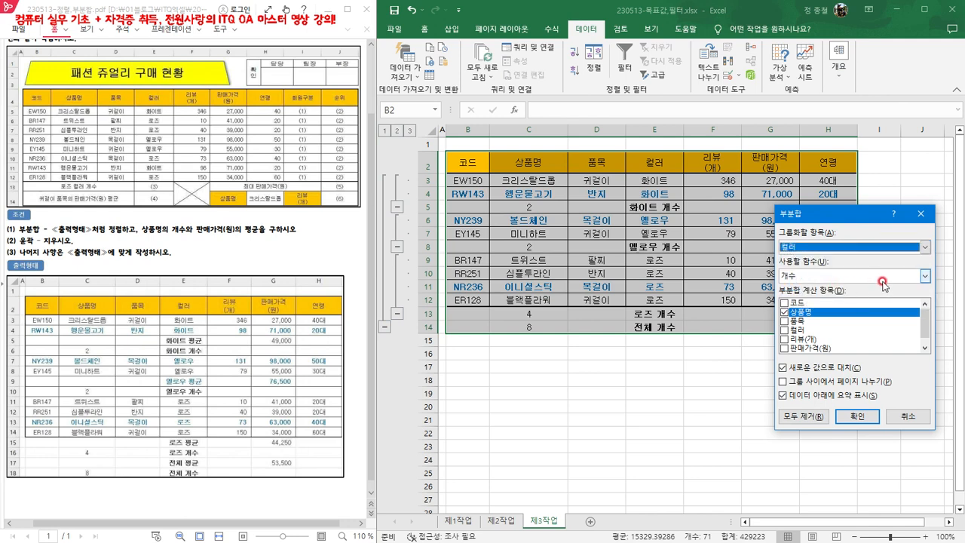
pyautogui.click(785, 311)
pyautogui.click(872, 316)
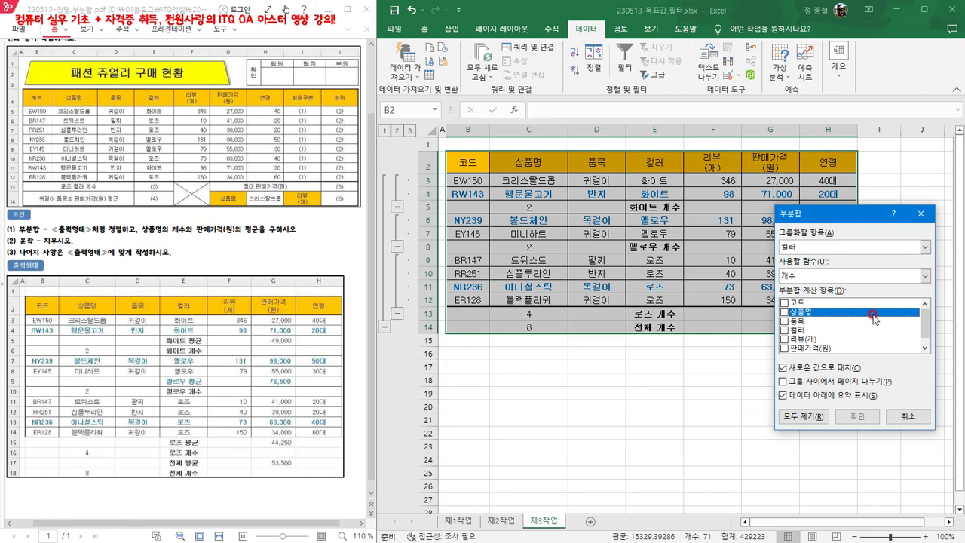
pyautogui.click(789, 349)
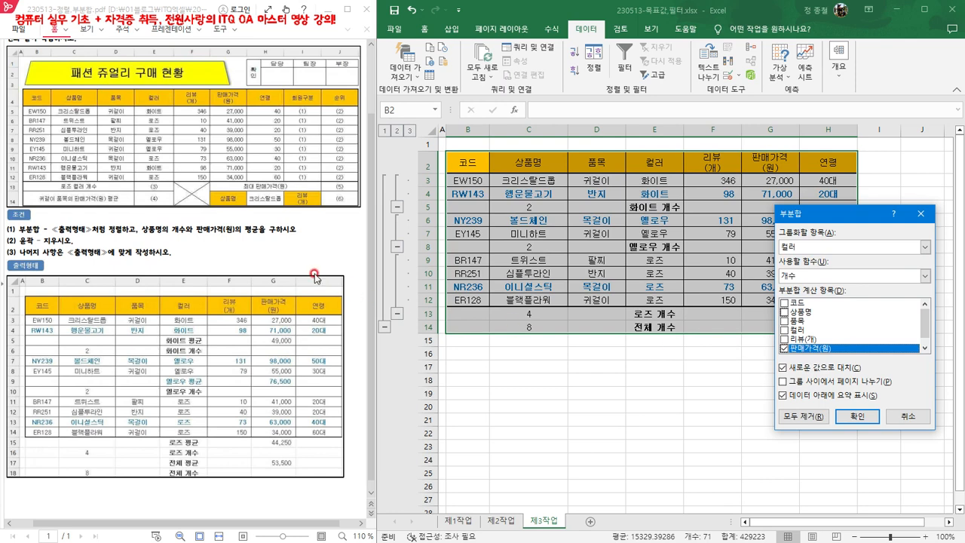
pyautogui.click(927, 277)
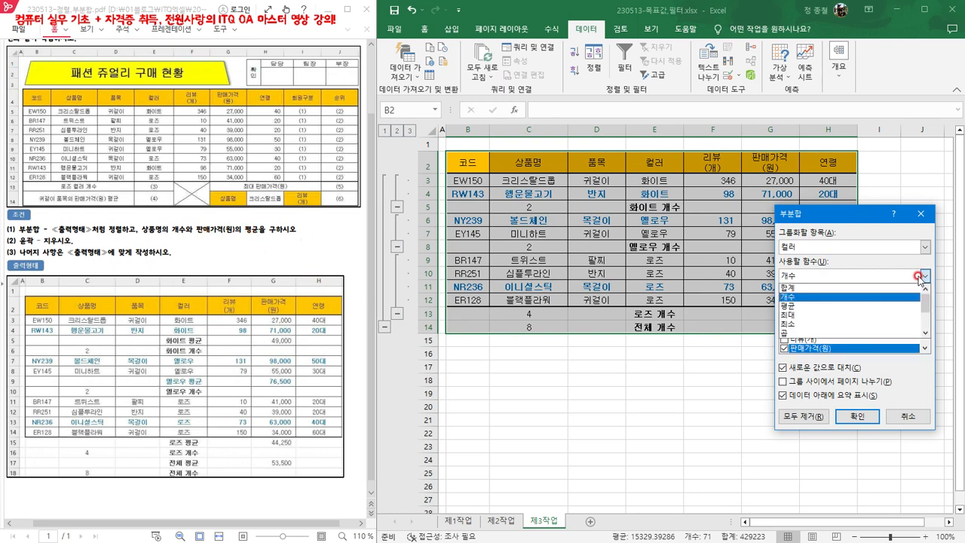
pyautogui.click(794, 303)
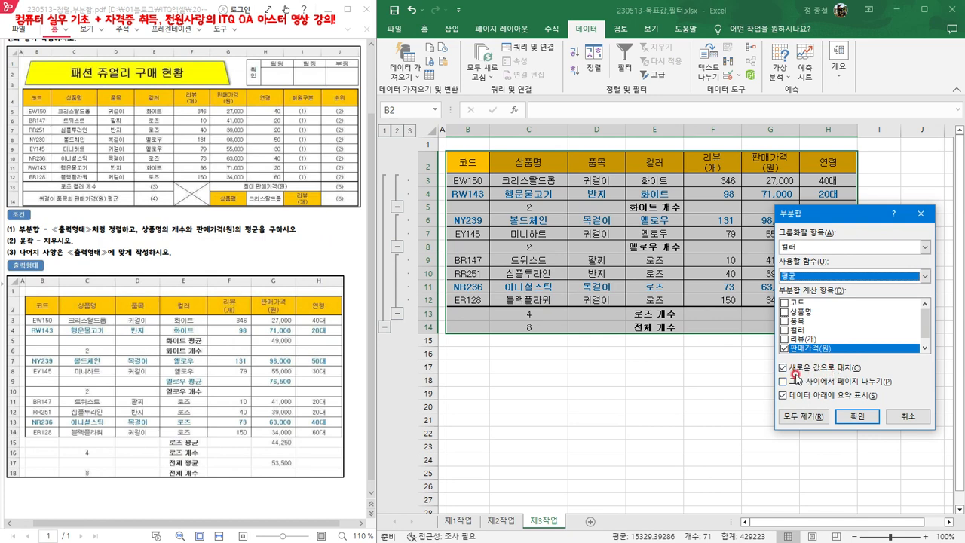
pyautogui.click(785, 370)
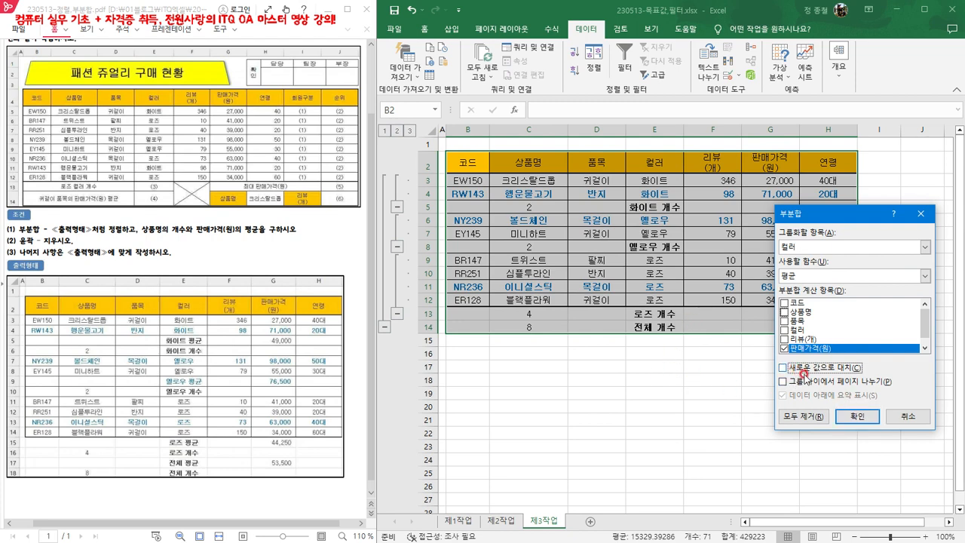
pyautogui.click(863, 418)
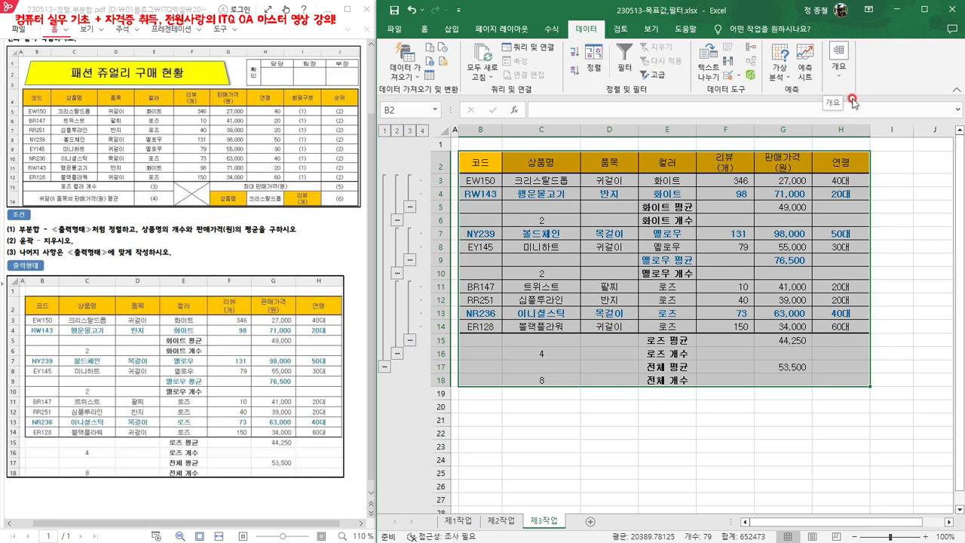
# Clear the outline (개요 지우기) from the subtotaled table on the 제3작업 sheet.
pyautogui.click(838, 78)
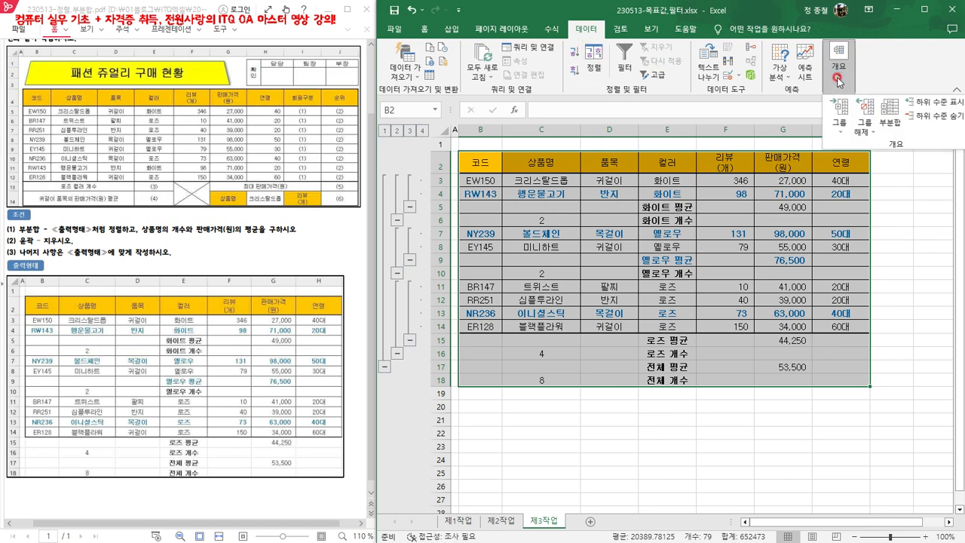
pyautogui.click(875, 136)
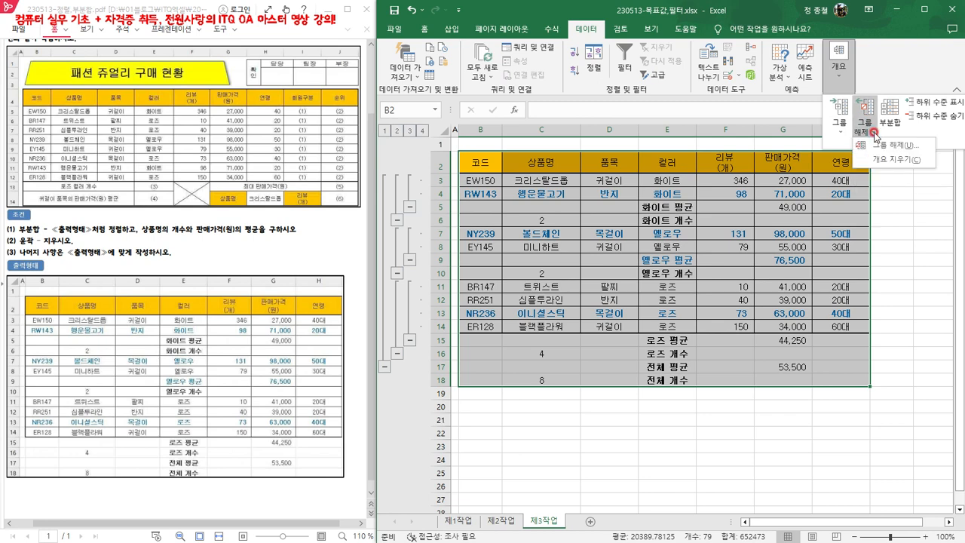
pyautogui.click(903, 161)
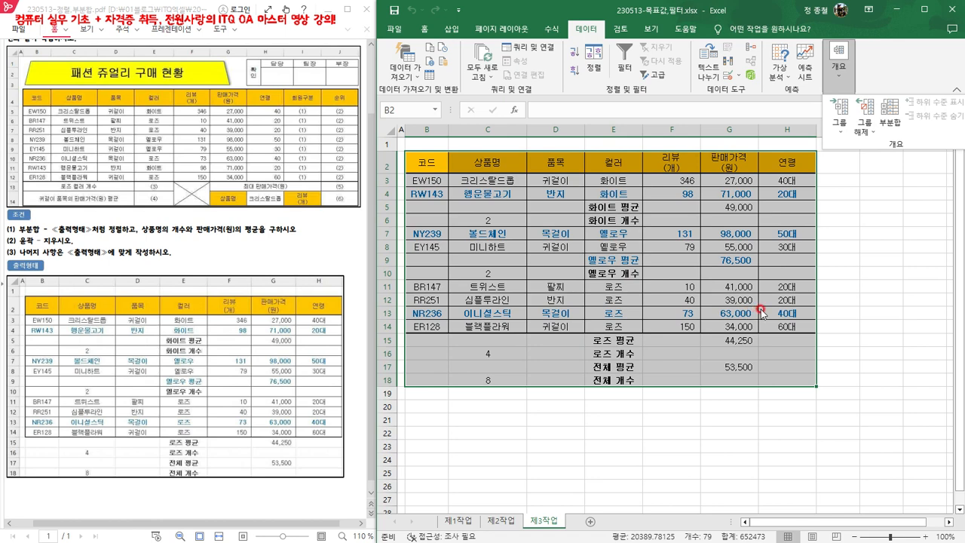
pyautogui.click(896, 123)
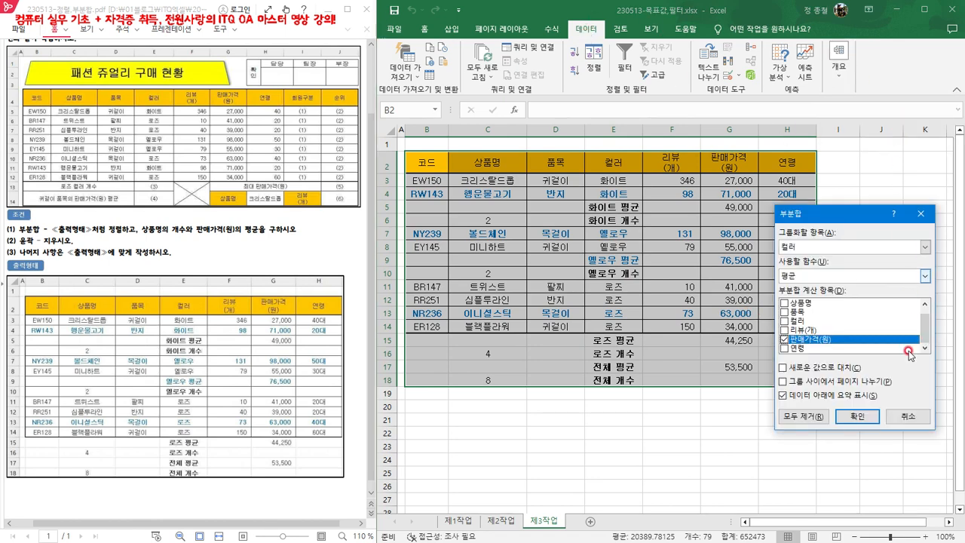
pyautogui.click(796, 417)
pyautogui.click(915, 419)
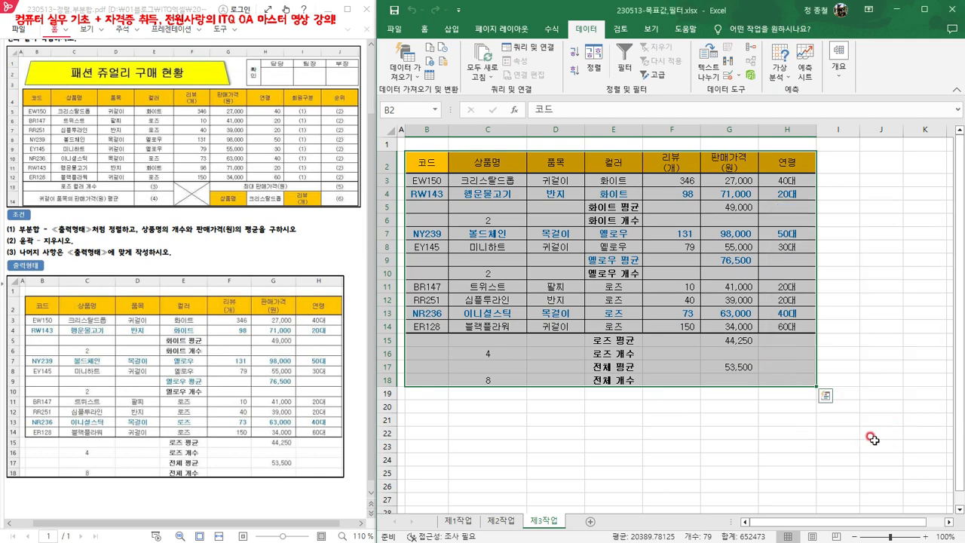
pyautogui.click(917, 443)
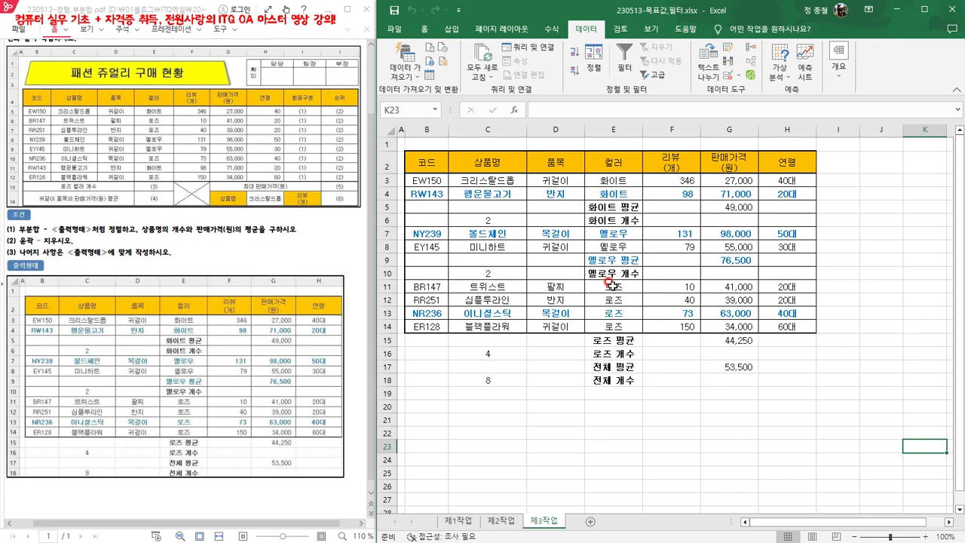
pyautogui.scroll(2, 214, 264)
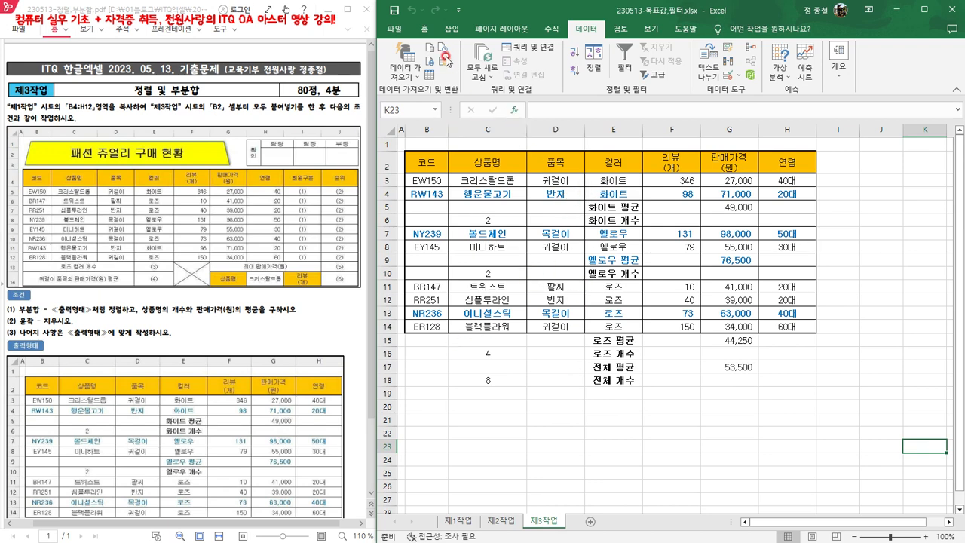
# Save a copy of the workbook in the 바탕 화면 folder under the name 230513-정렬,부분합.xlsx.
pyautogui.click(393, 30)
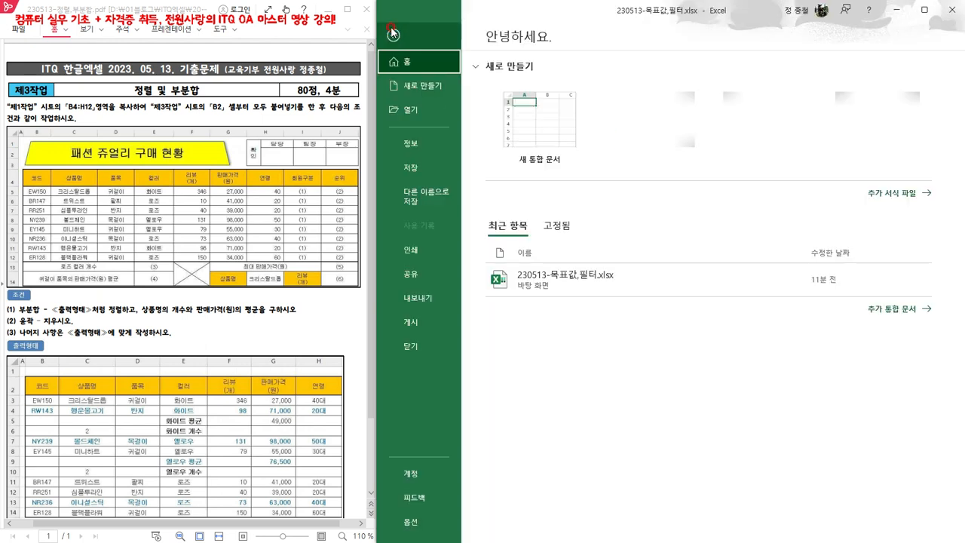
pyautogui.click(427, 193)
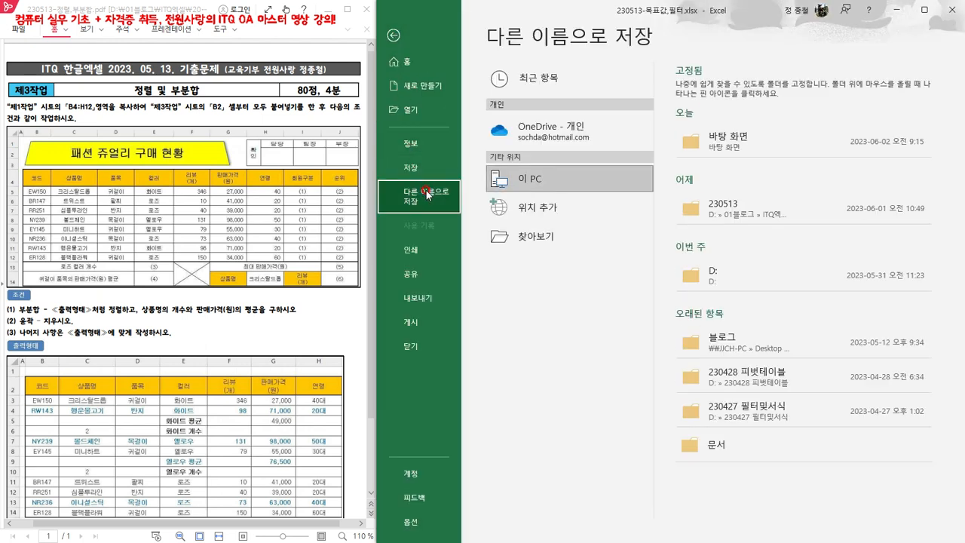
pyautogui.click(528, 232)
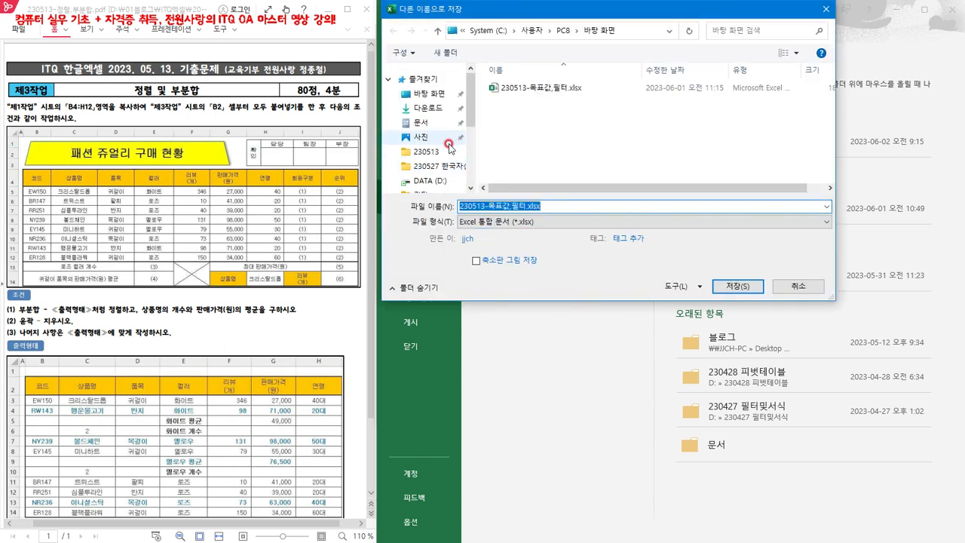
pyautogui.click(428, 93)
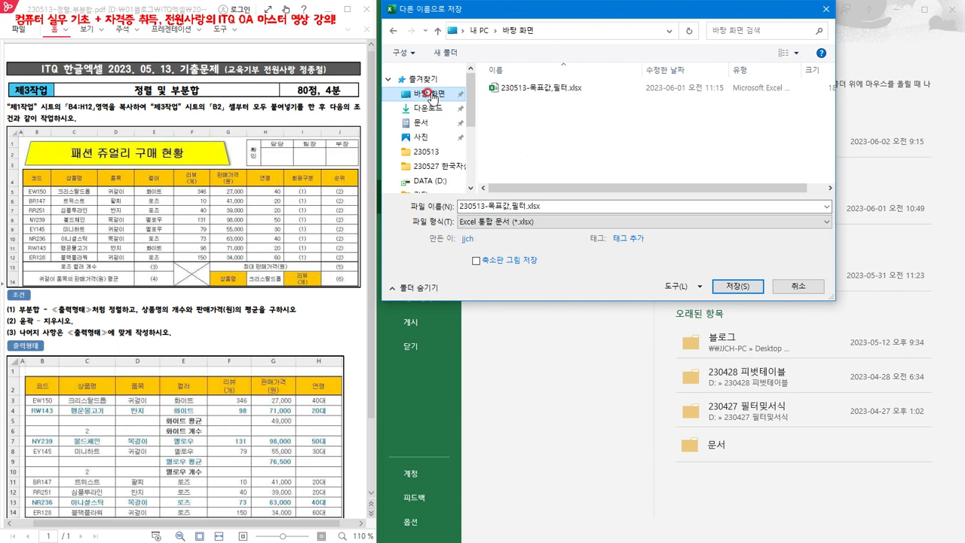
pyautogui.click(489, 206)
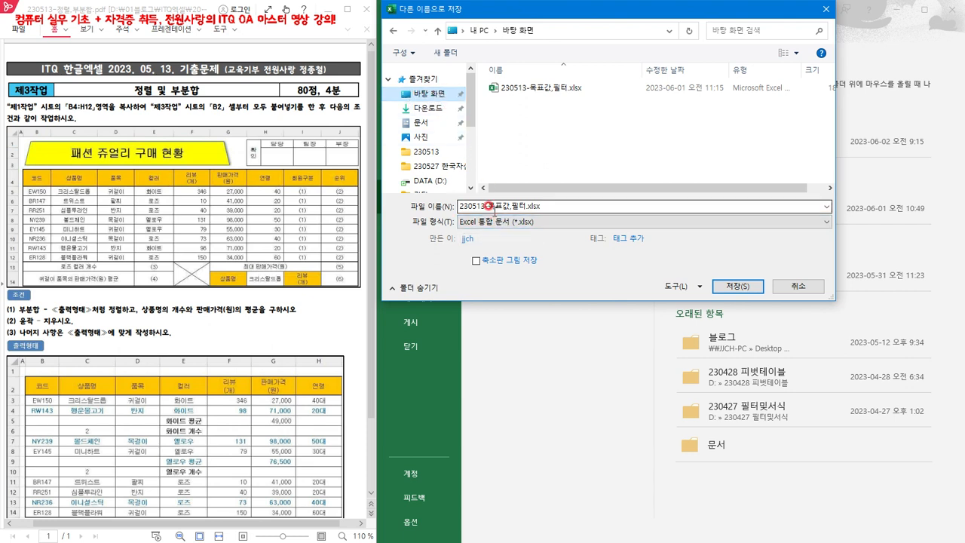
pyautogui.moveTo(486, 205); pyautogui.dragTo(516, 206)
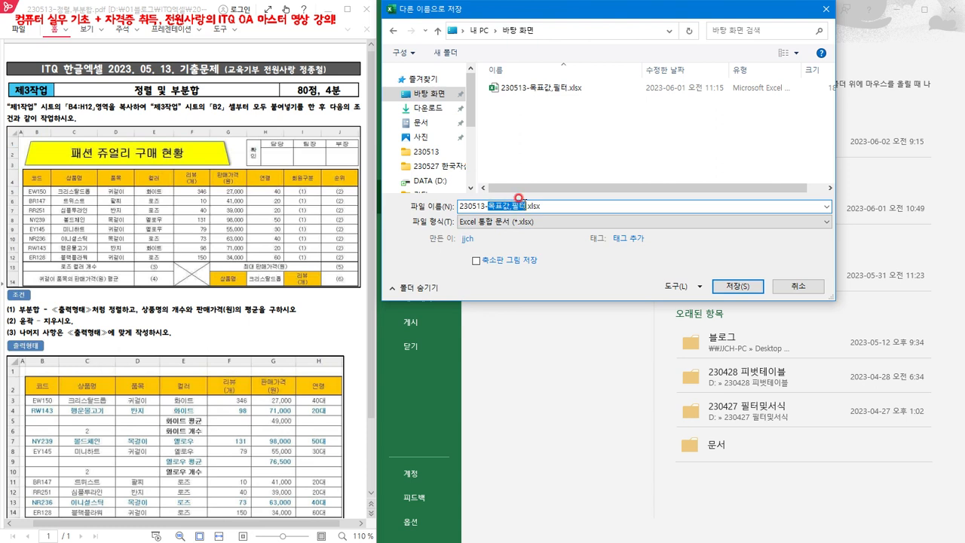
pyautogui.write('w')
pyautogui.click(738, 288)
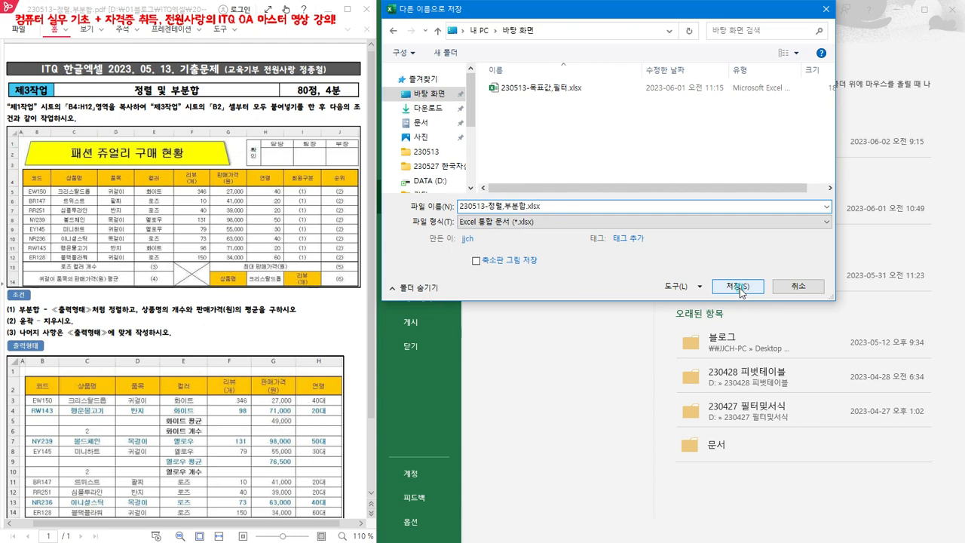